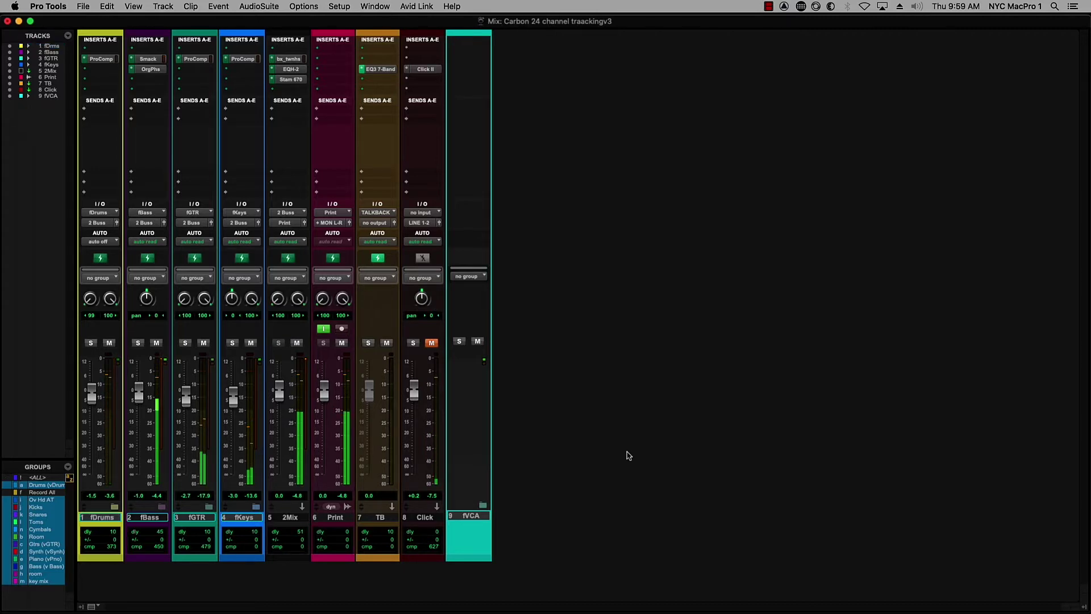
# Expand the fDrums folder and step the selection from Kik Out through Hat and Tom 1 to bs DI.09.
pyautogui.press('ctrl+alt+super+Right')
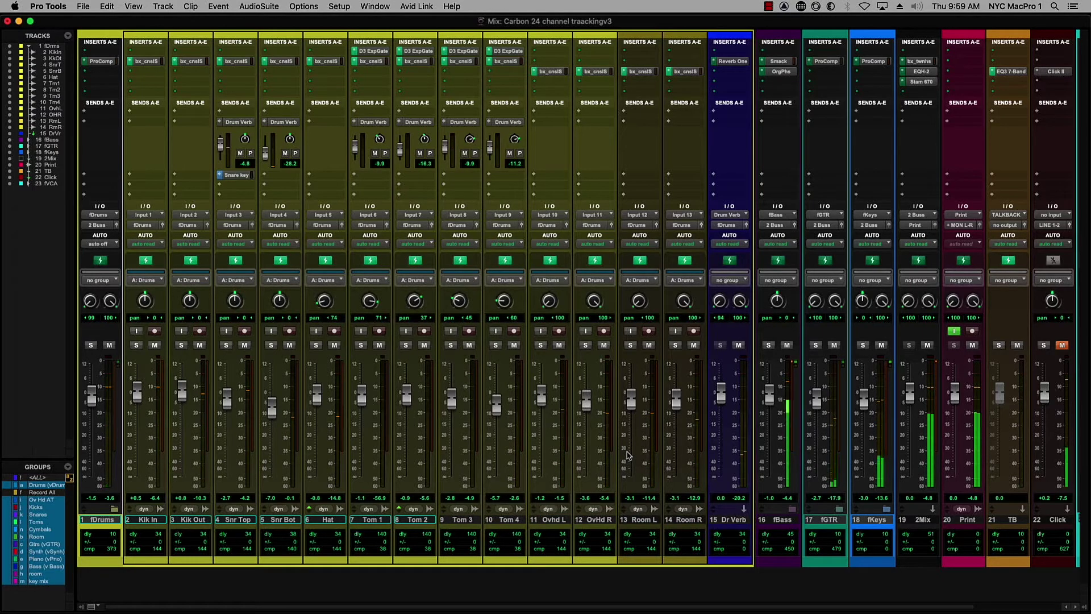
pyautogui.hotkey('ctrl', ';')
pyautogui.hotkey('ctrl', ';')
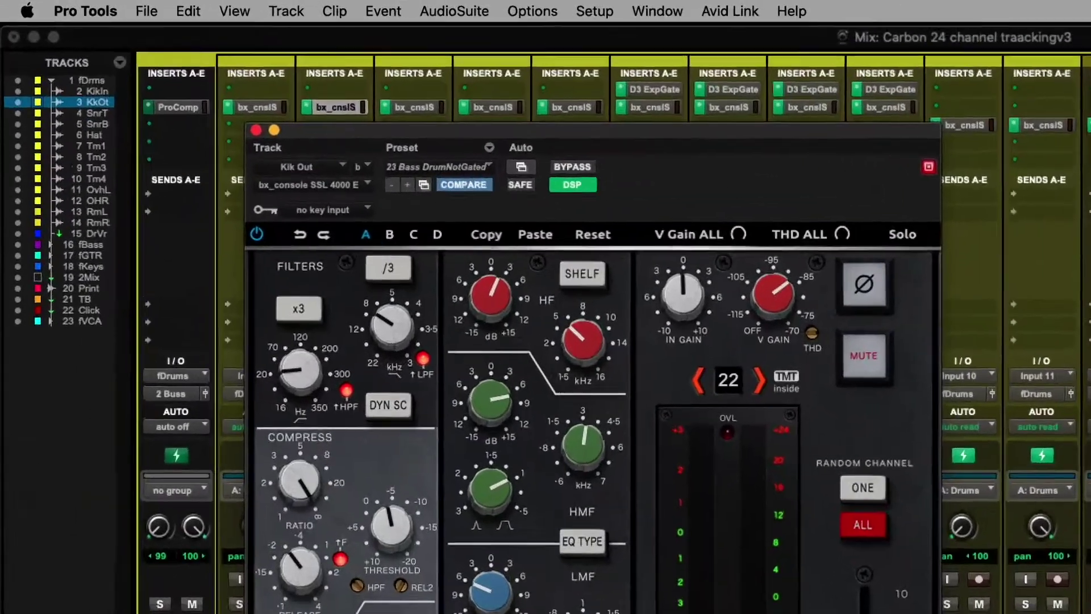
pyautogui.hotkey('ctrl', 'shift', ';')
pyautogui.hotkey('ctrl', 'shift', ';')
pyautogui.hotkey('ctrl', 'shift', ';')
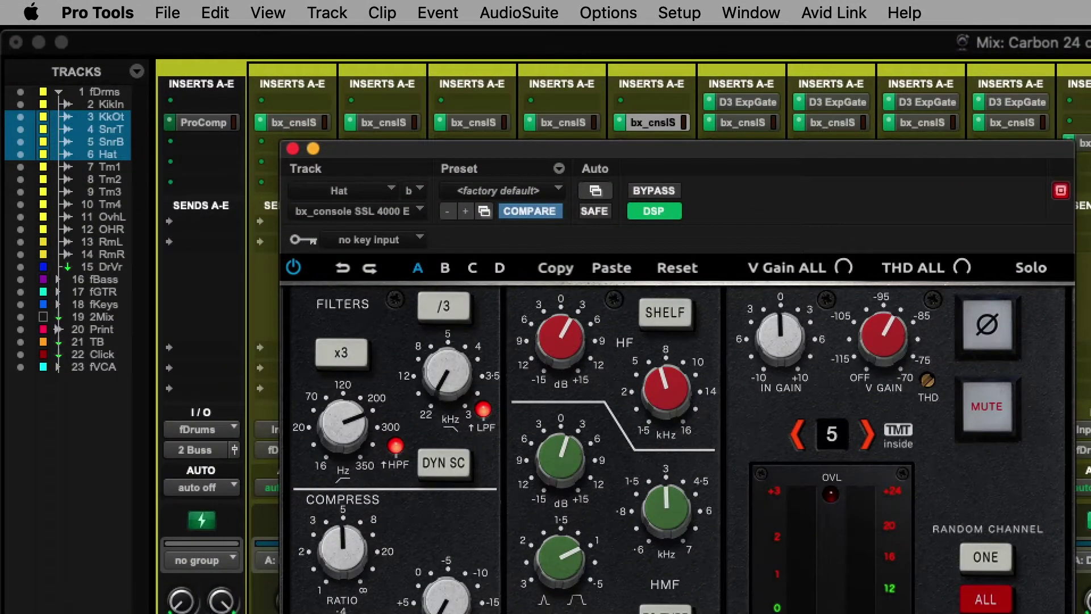
pyautogui.hotkey('ctrl', 'shift', ';')
pyautogui.hotkey('ctrl', 'shift', 'p')
pyautogui.hotkey('ctrl', 'shift', 'p')
pyautogui.hotkey('ctrl', 'shift', 'p')
pyautogui.hotkey('ctrl', 'shift', 'p')
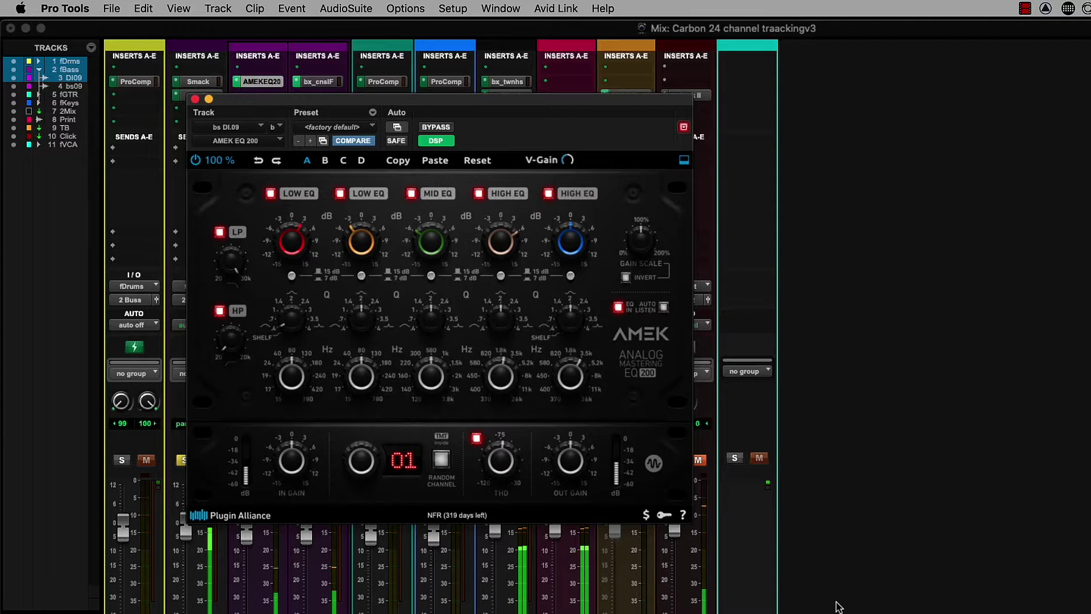
pyautogui.hotkey('shift', ';')
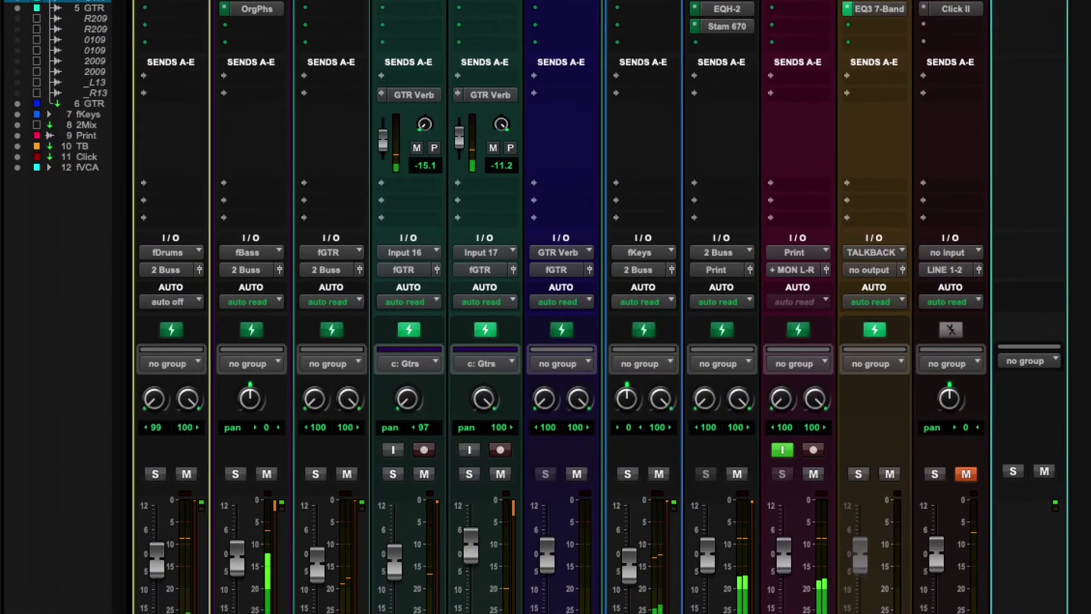
# Open the compressor on GTR L, then close the Pro Compressor plug-in window.
pyautogui.click(364, 10)
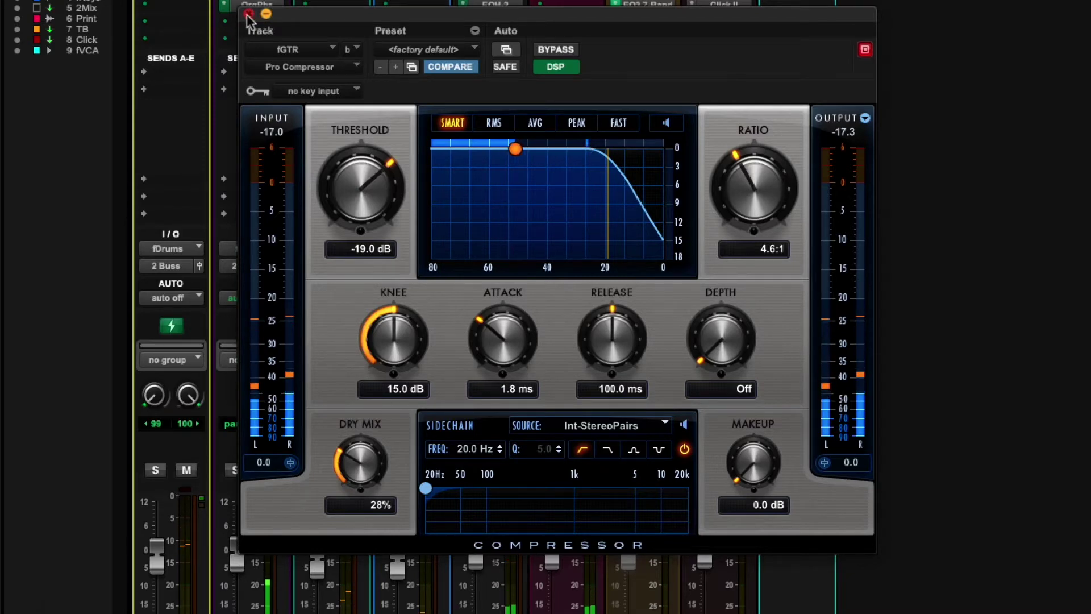
pyautogui.click(248, 13)
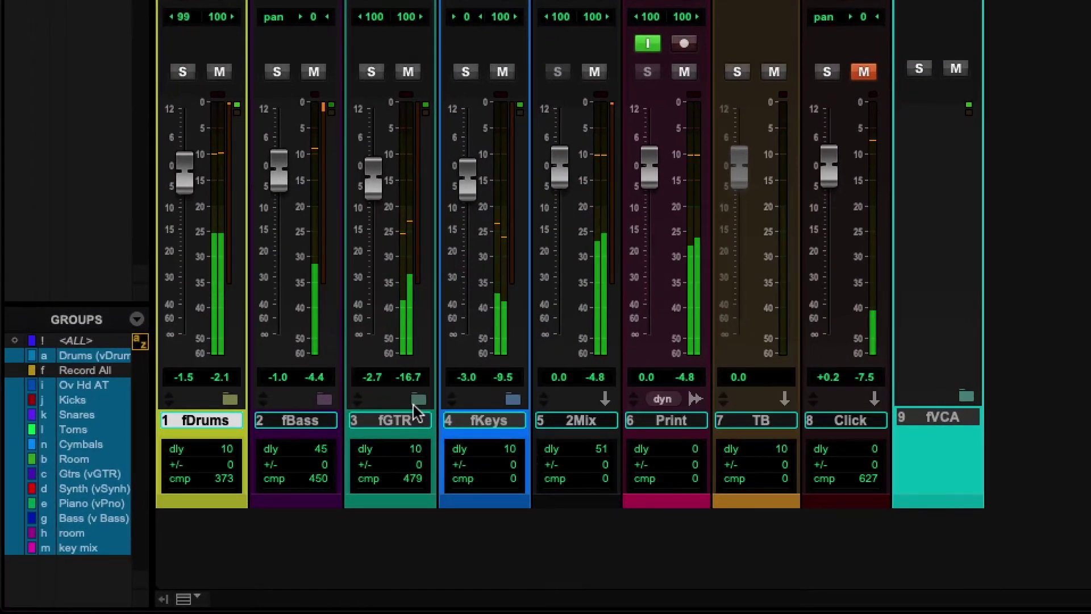
pyautogui.keyDown('alt'); pyautogui.click(210, 506); pyautogui.keyUp('alt')
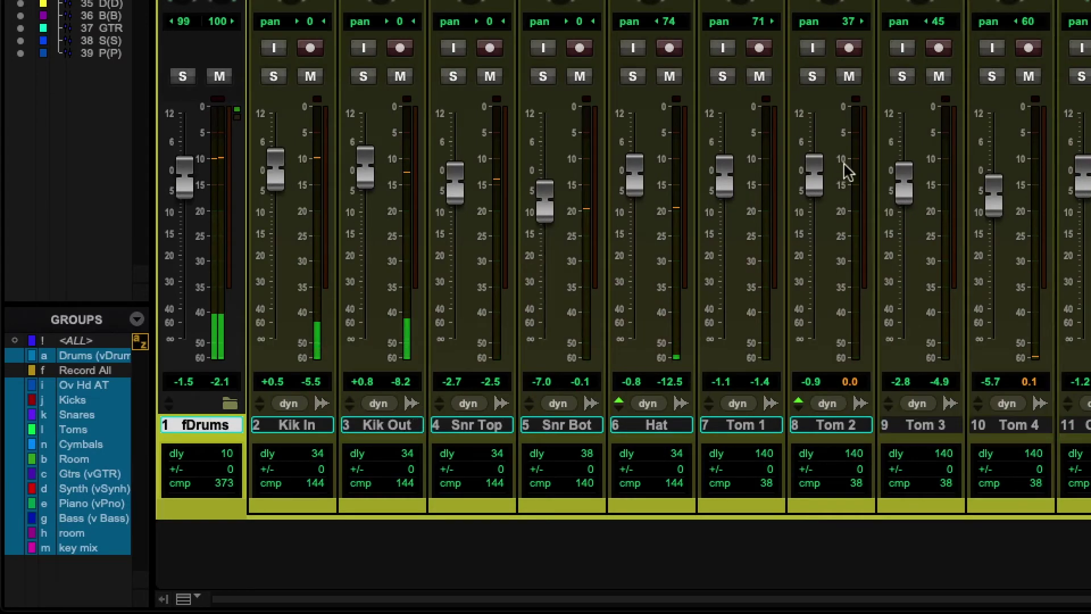
pyautogui.hscroll(5, 846, 166)
pyautogui.hscroll(15, 846, 171)
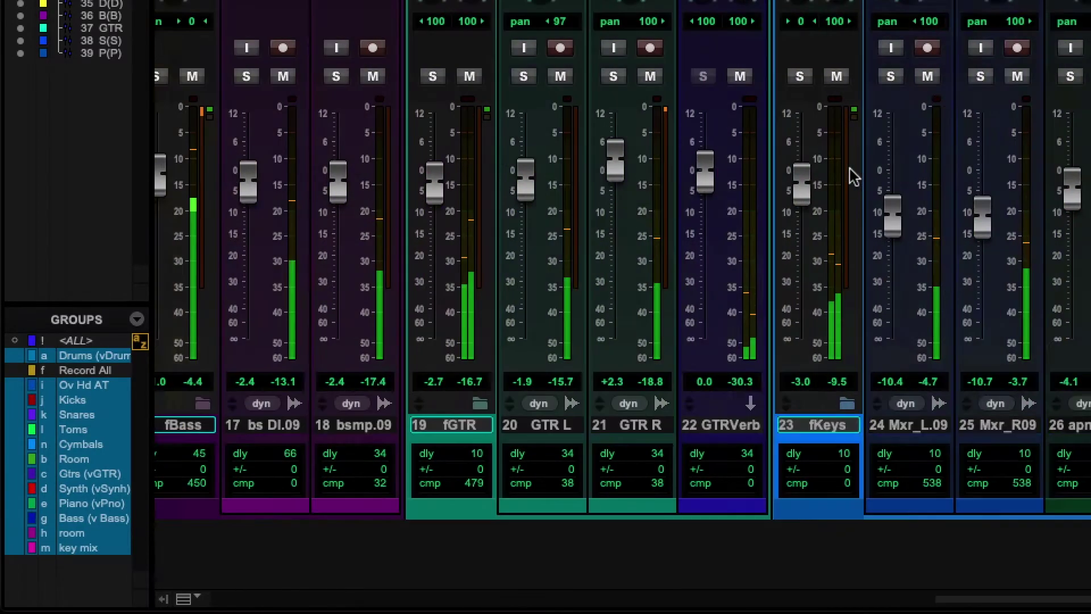
pyautogui.hscroll(-20, 850, 169)
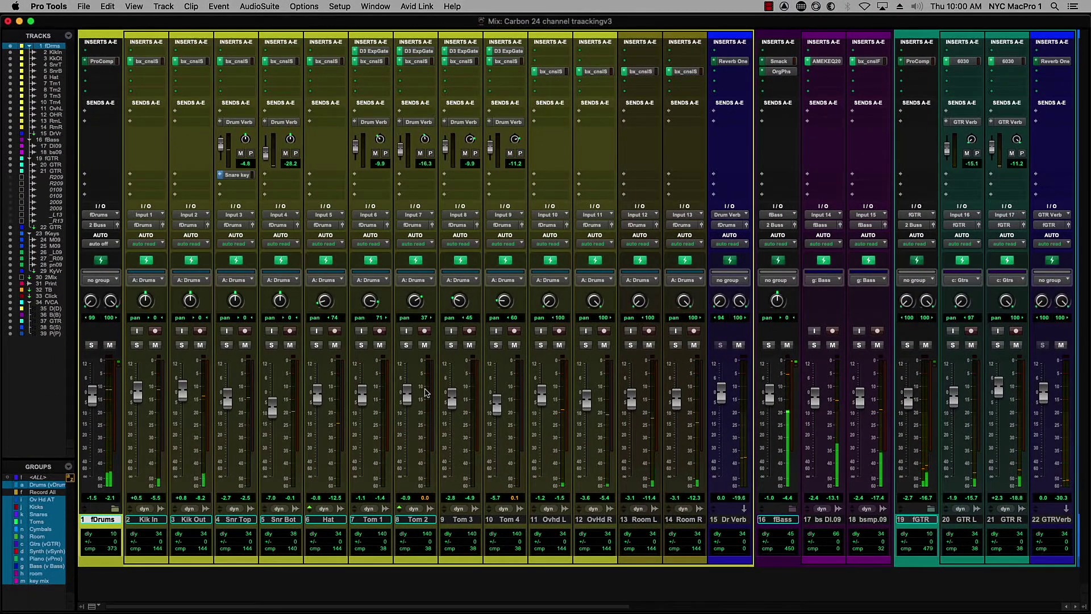
pyautogui.keyDown('alt'); pyautogui.click(115, 509); pyautogui.keyUp('alt')
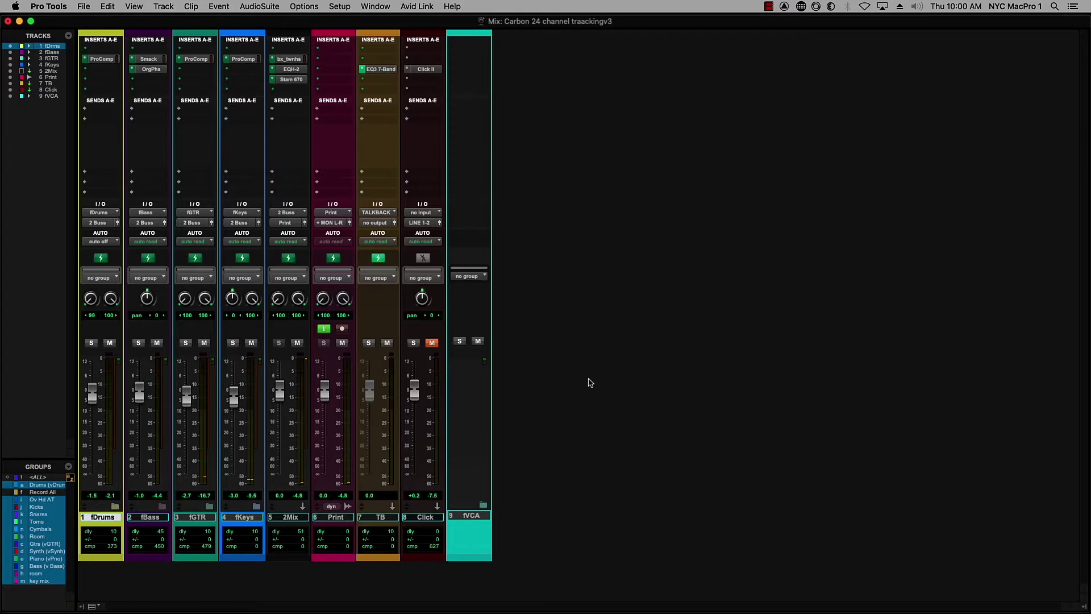
# Open I/O Setup showing mono inputs mapped across Mic/Line, ADAT 1 and ADAT 2.
pyautogui.click(338, 6)
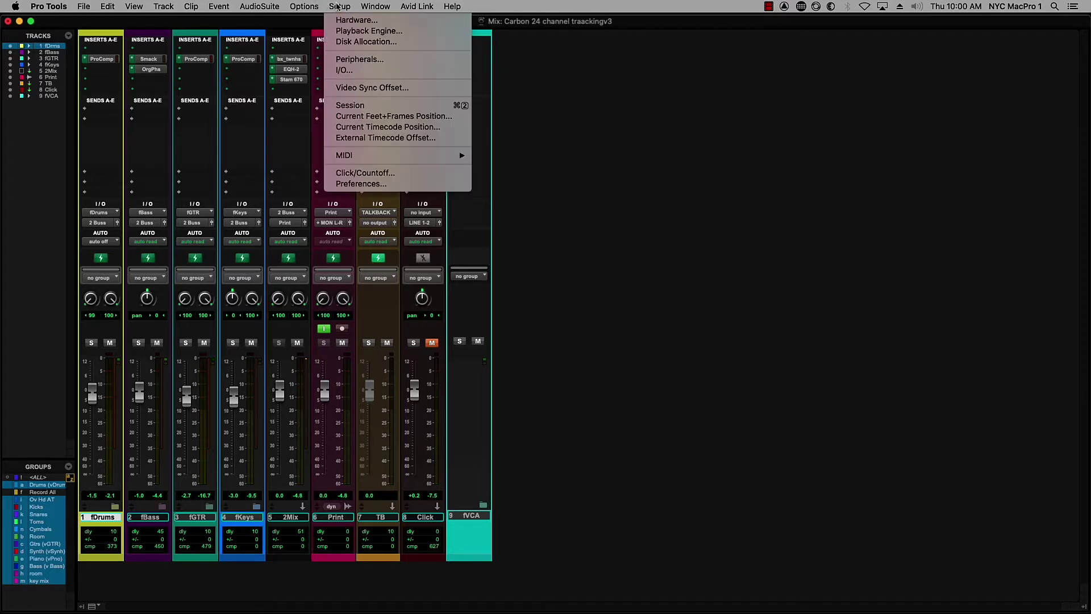
pyautogui.click(359, 72)
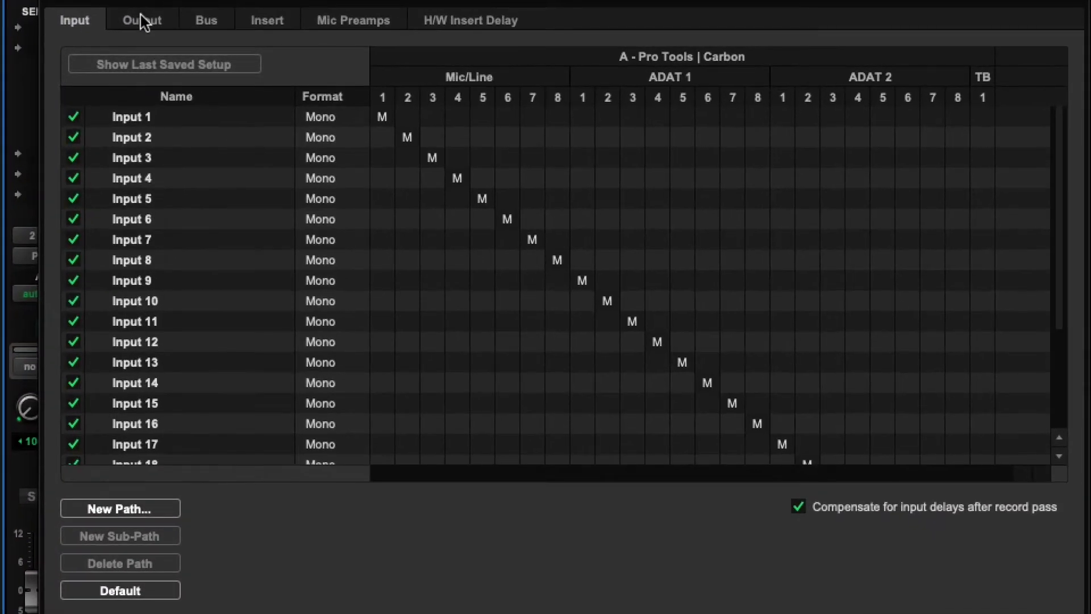
# Review the HP 1–HP 4 output paths and hardware insert paths, then close I/O Setup with OK.
pyautogui.click(447, 38)
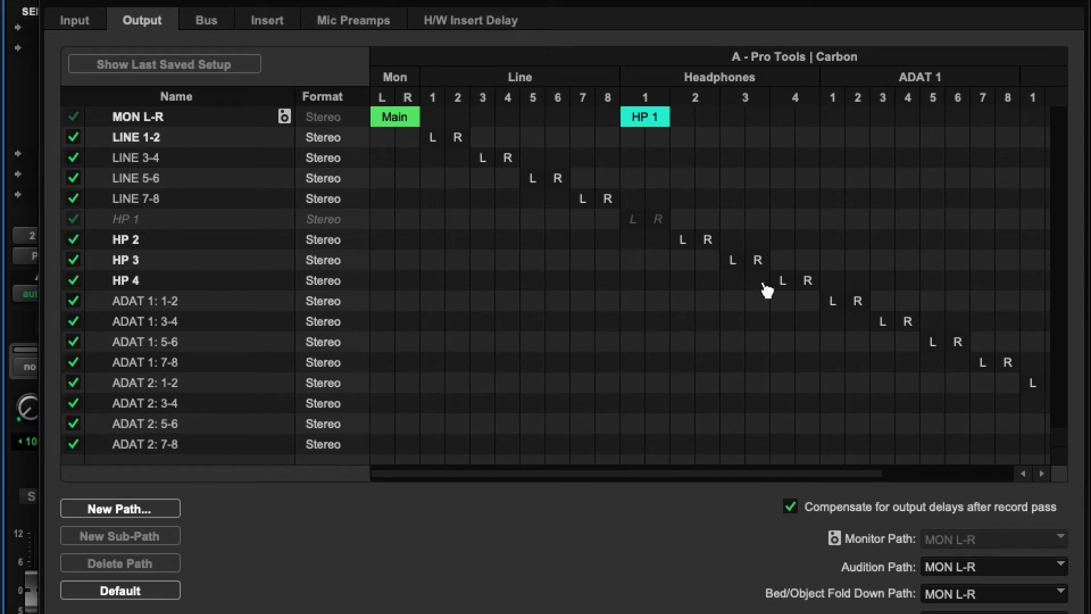
pyautogui.click(271, 25)
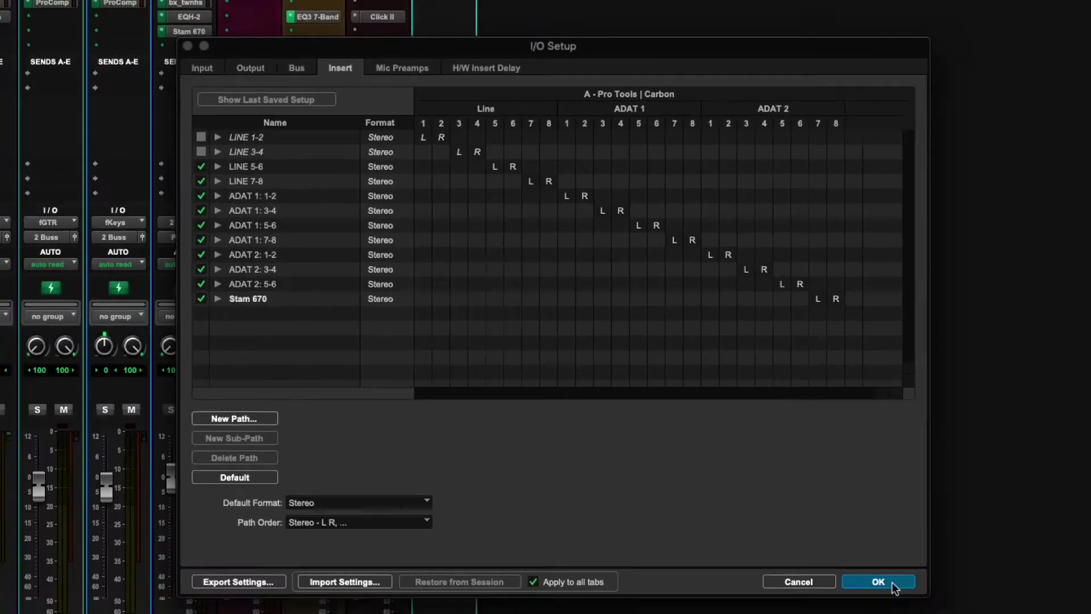
pyautogui.click(875, 581)
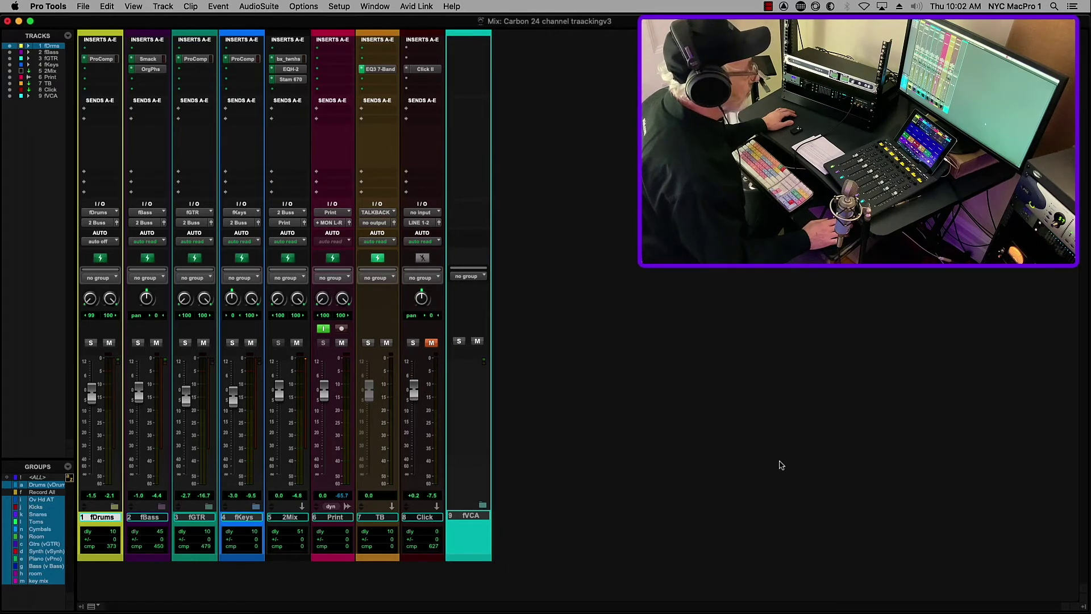
# Expand all folders and record-arm vDrums, v Bass, 37 GT, 38 vSy and 39 vPn, narrowing the strips.
pyautogui.click(113, 507)
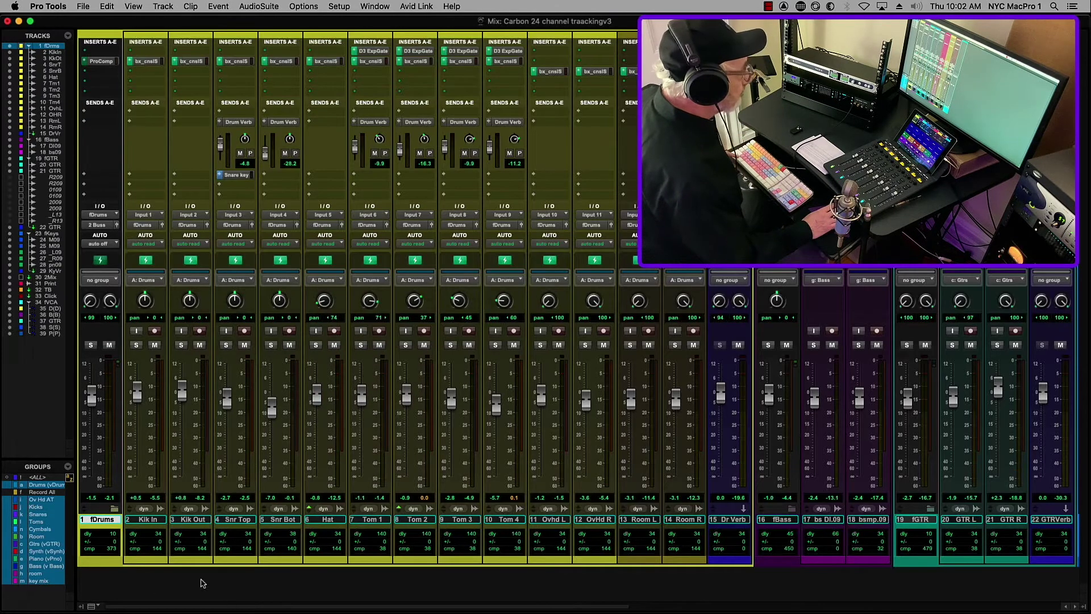
pyautogui.moveTo(230, 606); pyautogui.dragTo(903, 608)
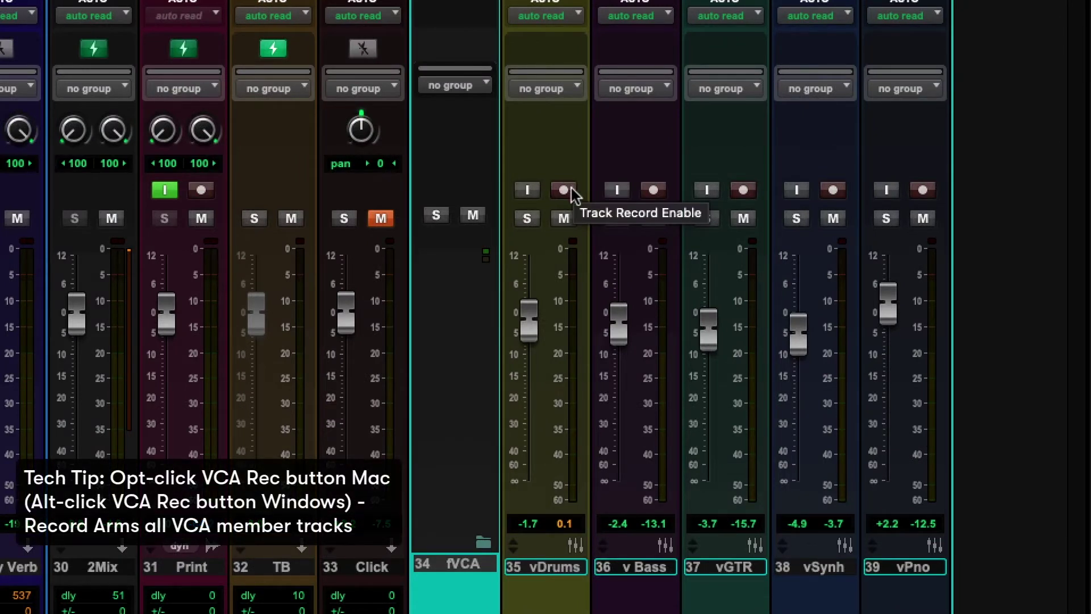
pyautogui.click(565, 191)
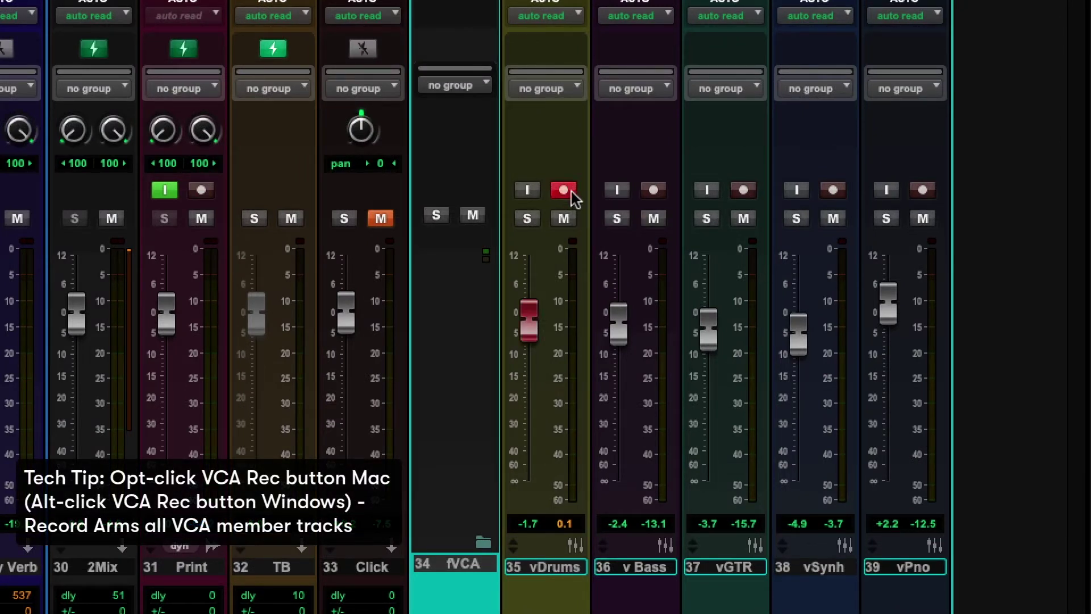
pyautogui.click(661, 188)
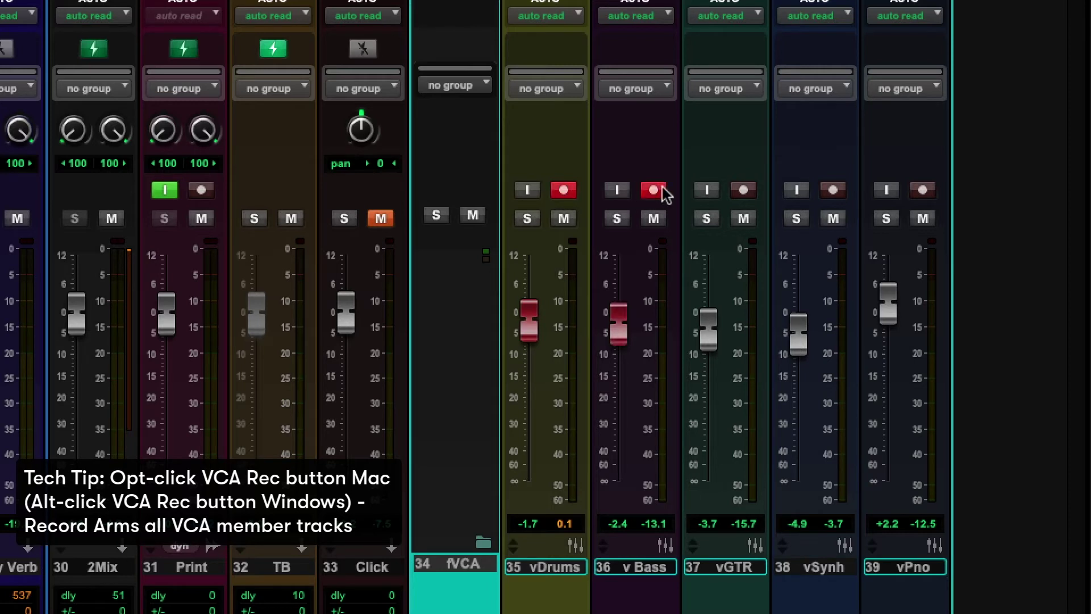
pyautogui.hotkey('ctrl', 'alt', 'm')
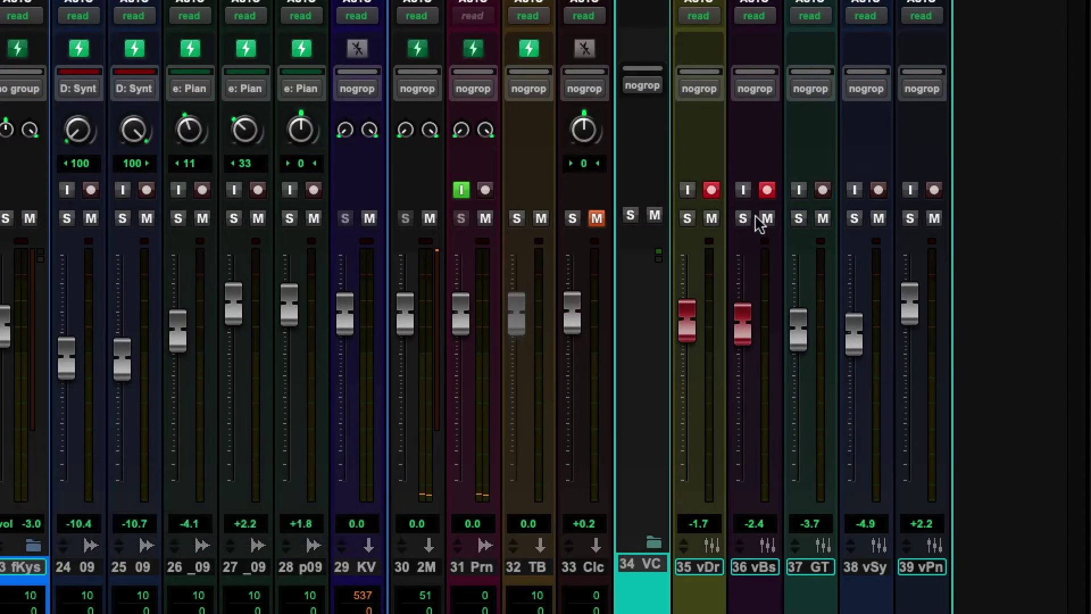
pyautogui.click(823, 191)
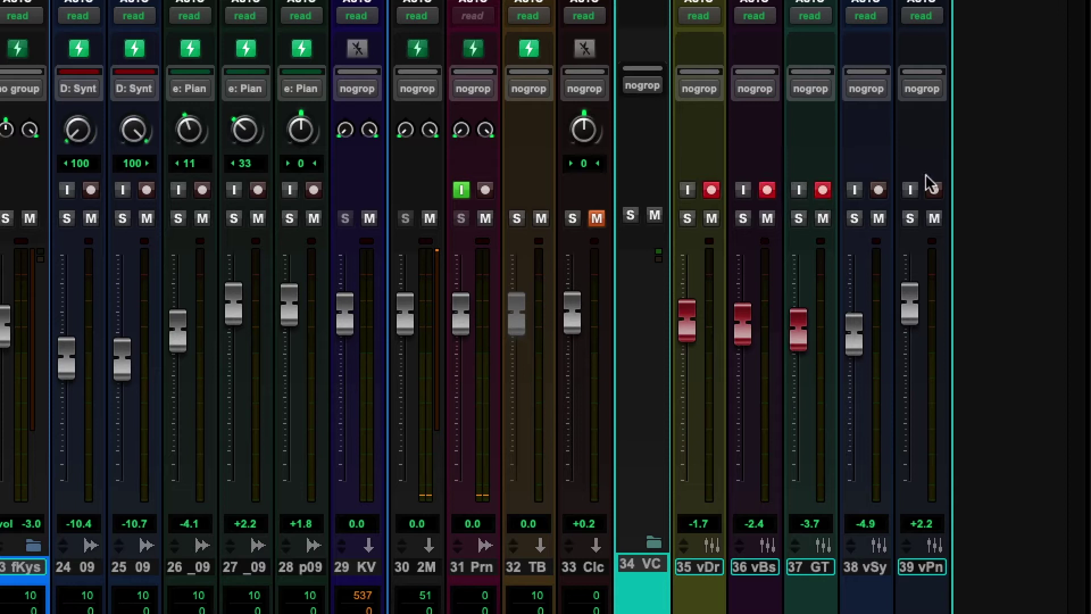
pyautogui.click(879, 189)
pyautogui.click(935, 190)
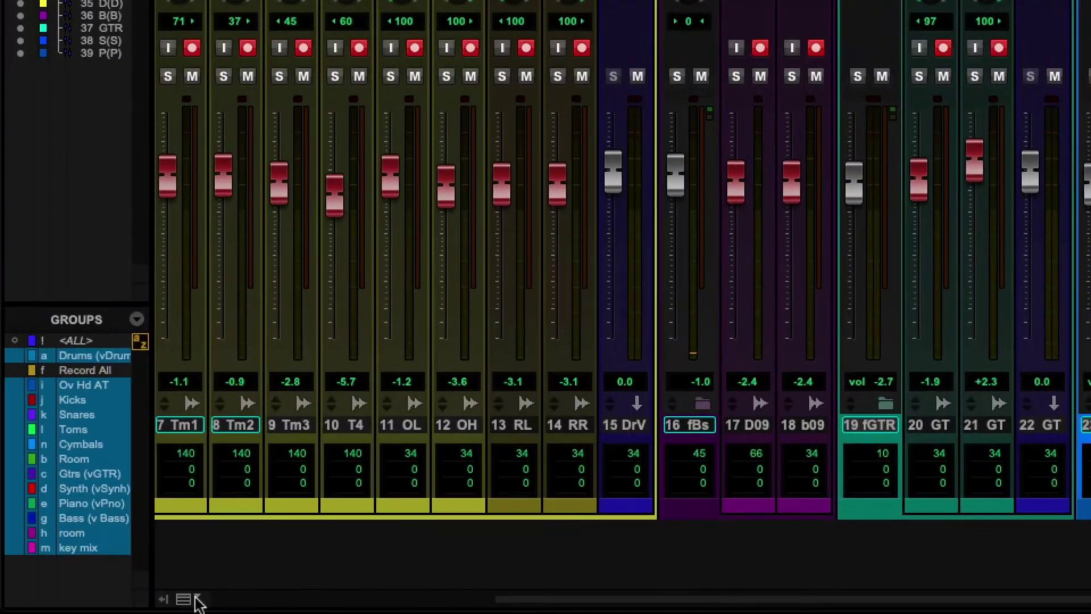
# Show sends F–J instead of A–E on the mixer strips and scroll back to the drum channels.
pyautogui.click(195, 598)
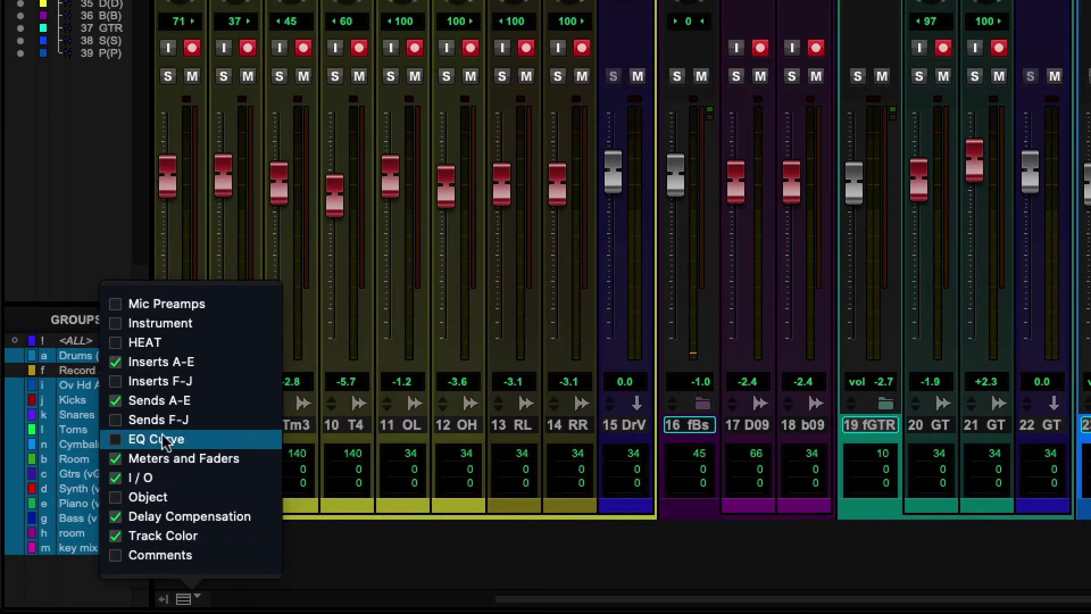
pyautogui.click(179, 422)
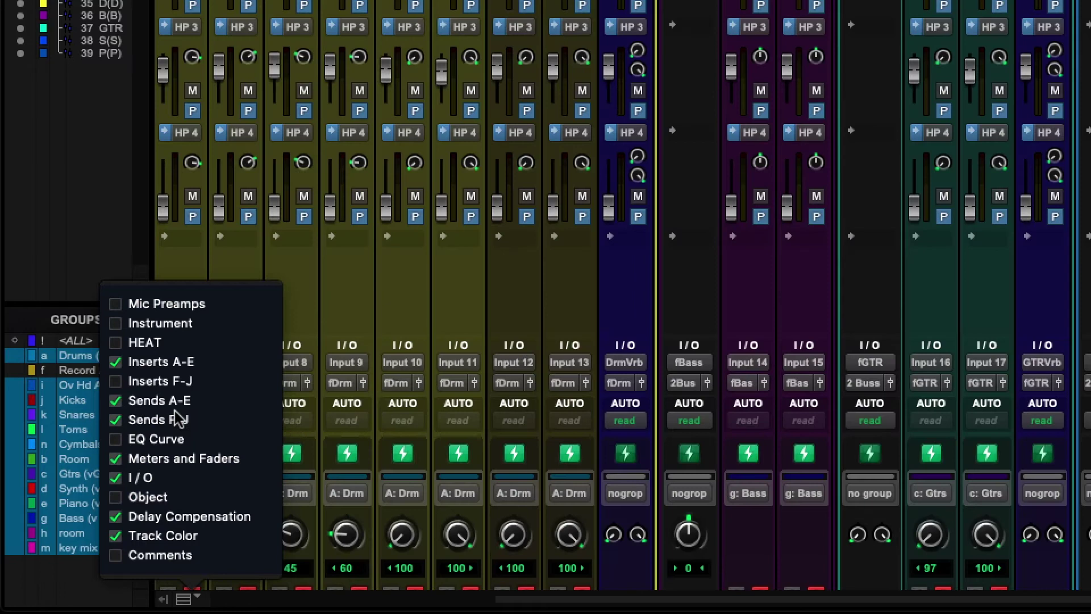
pyautogui.click(176, 403)
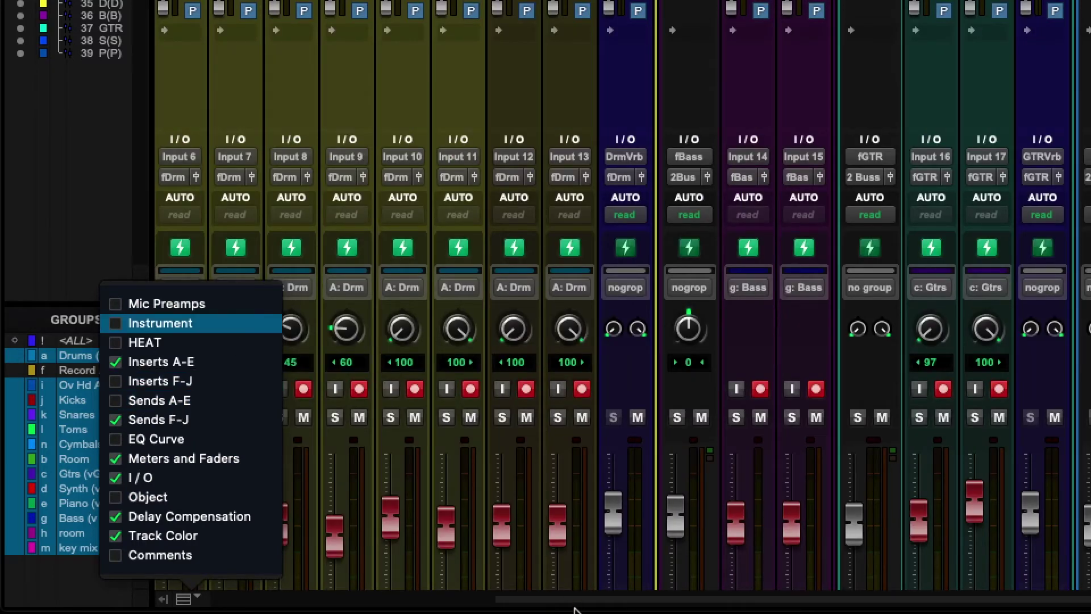
pyautogui.moveTo(576, 604); pyautogui.dragTo(238, 604)
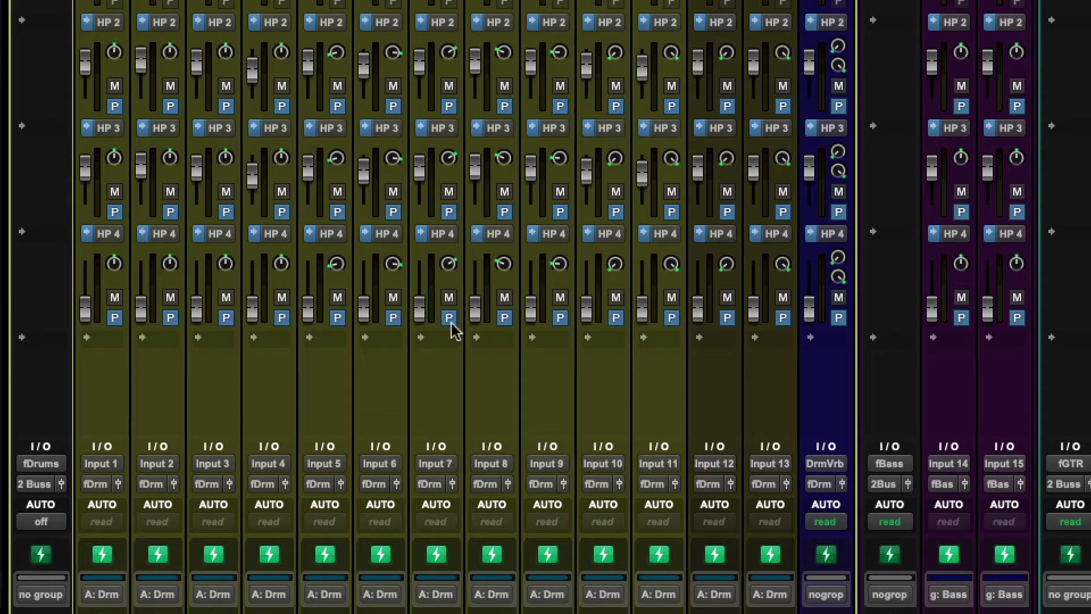
pyautogui.scroll(-5, 890, 446)
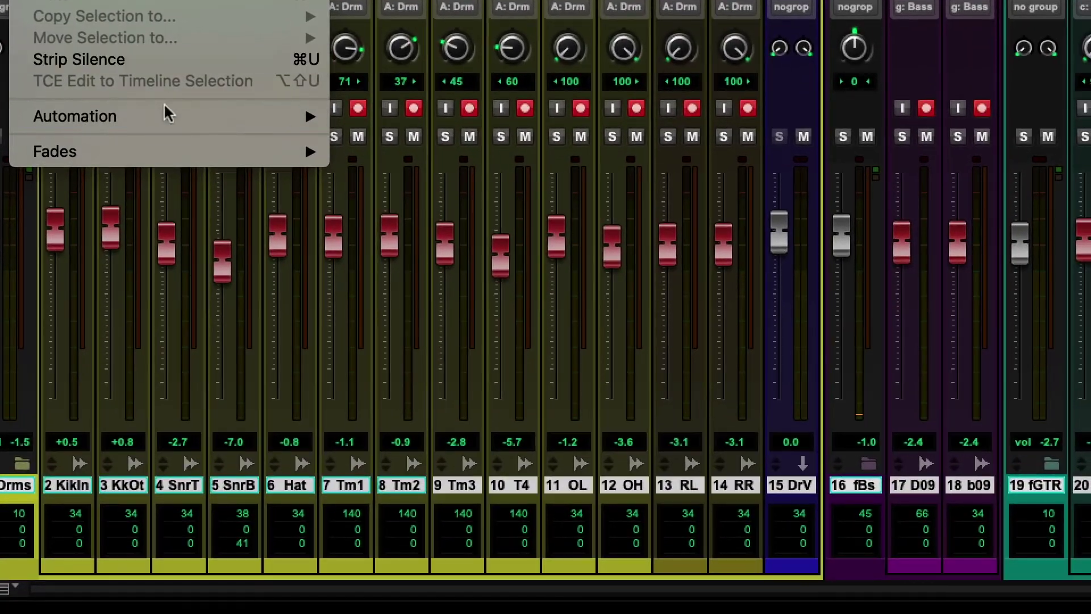
# Copy current fader volumes to Send I, then raise the Input 2 and Input 4 cue sends.
pyautogui.moveTo(179, 181)
pyautogui.click(446, 124)
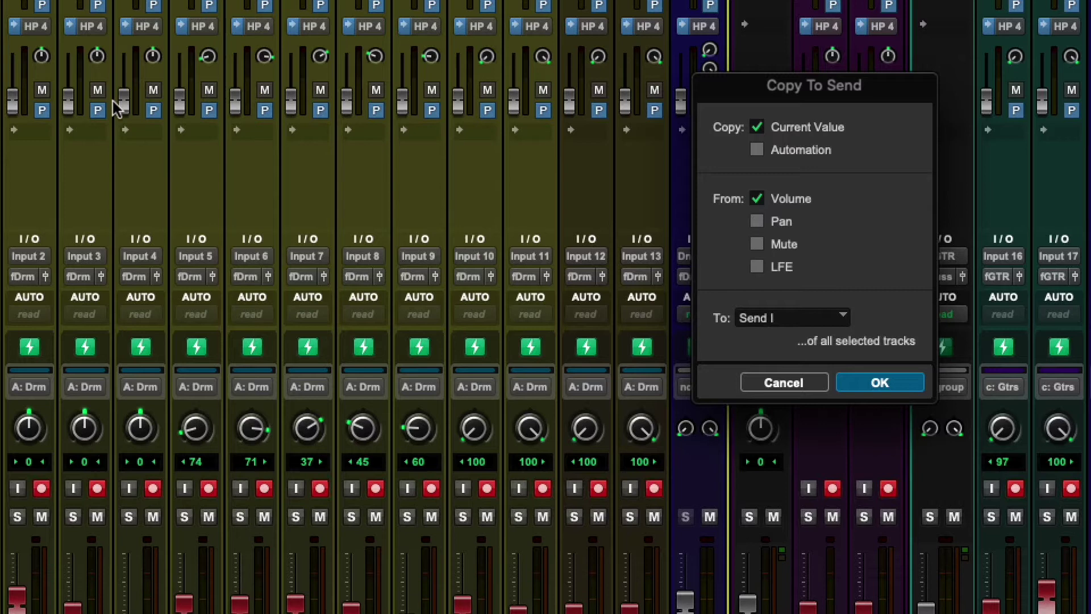
pyautogui.click(892, 381)
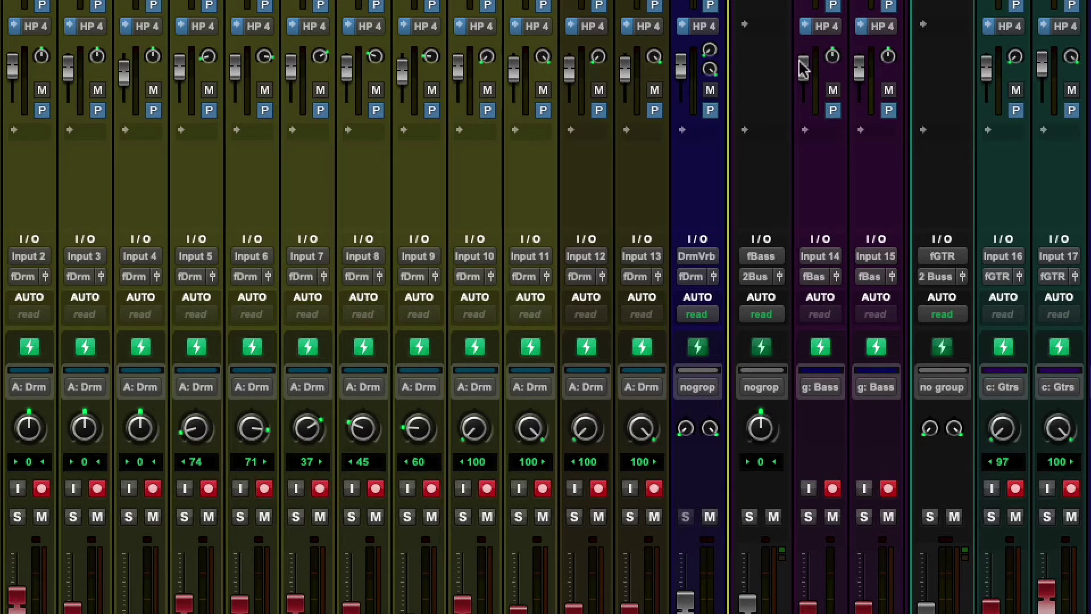
pyautogui.moveTo(17, 76); pyautogui.dragTo(17, 66)
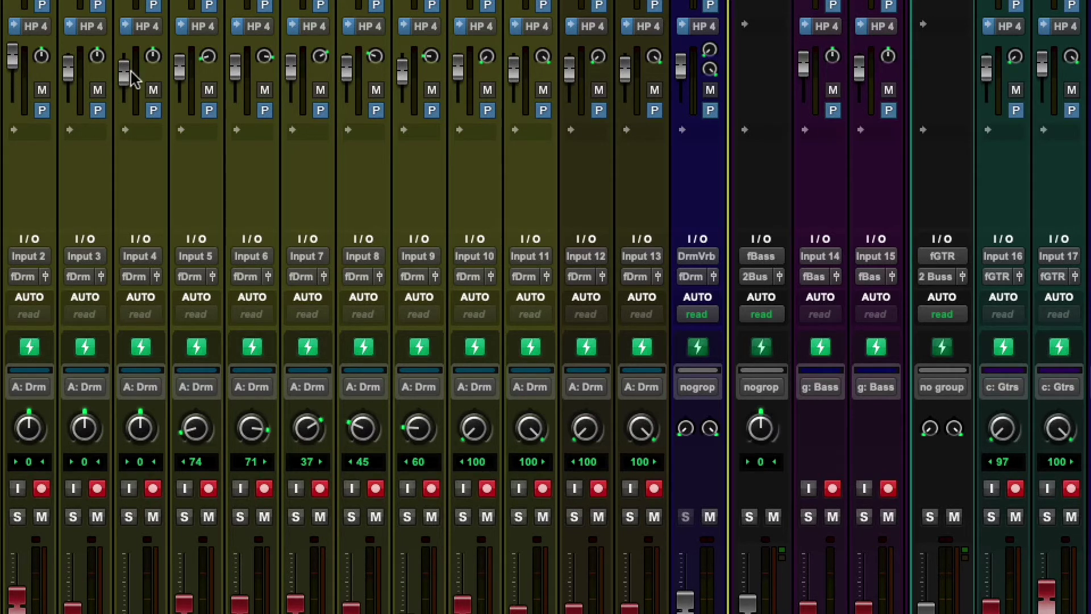
pyautogui.moveTo(123, 73); pyautogui.dragTo(129, 70)
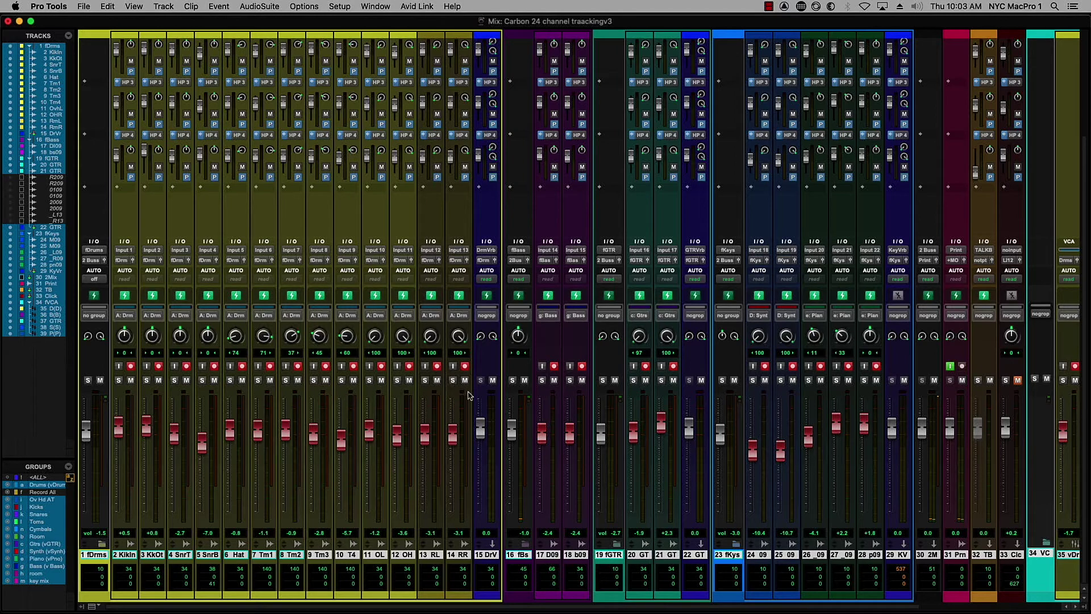
# Switch the mixer strips back to showing sends A–E instead of F–J.
pyautogui.click(91, 606)
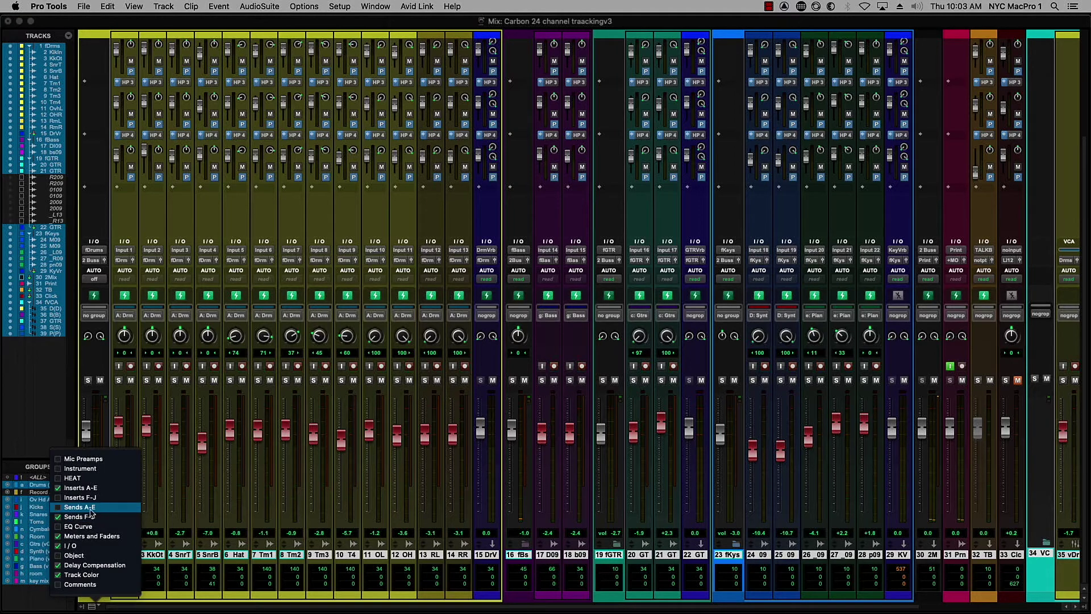
pyautogui.click(79, 507)
pyautogui.click(80, 517)
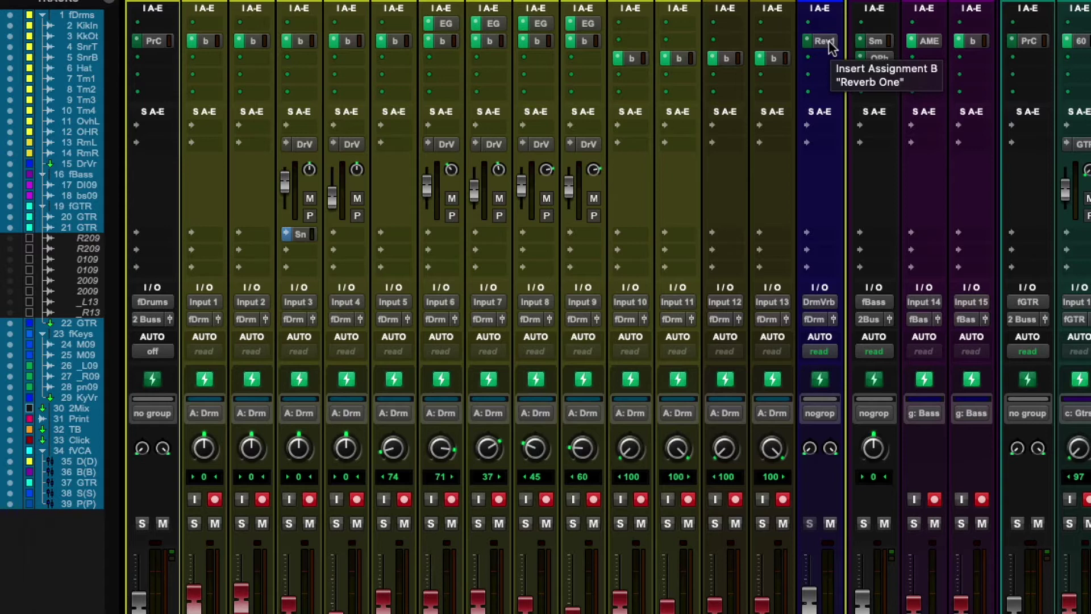
# Review and close the Reverb One plug-ins on the drum reverb and GTR Verb tracks.
pyautogui.click(824, 41)
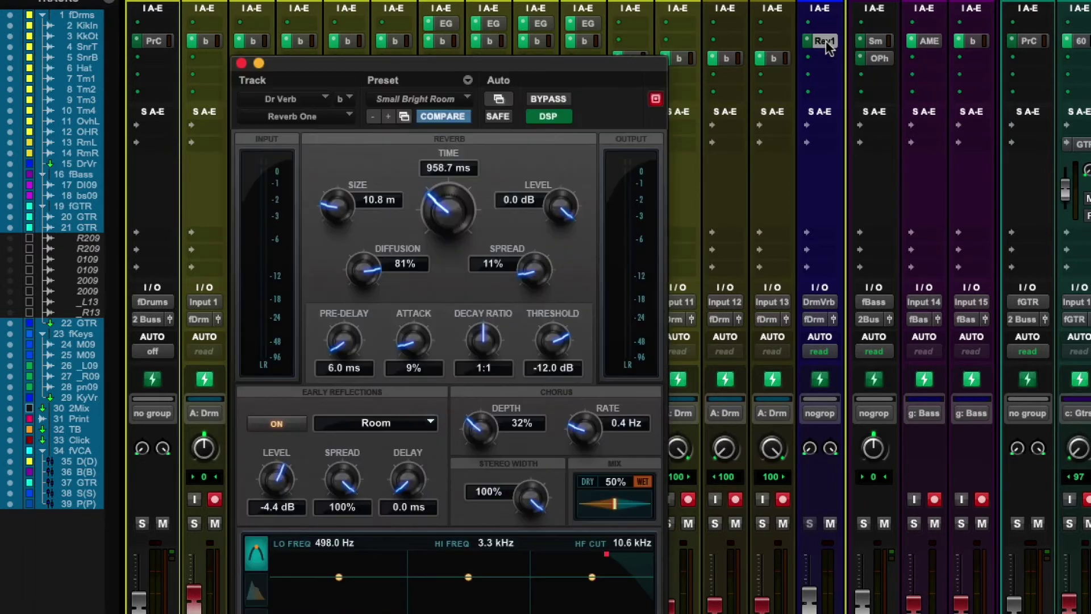
pyautogui.click(240, 63)
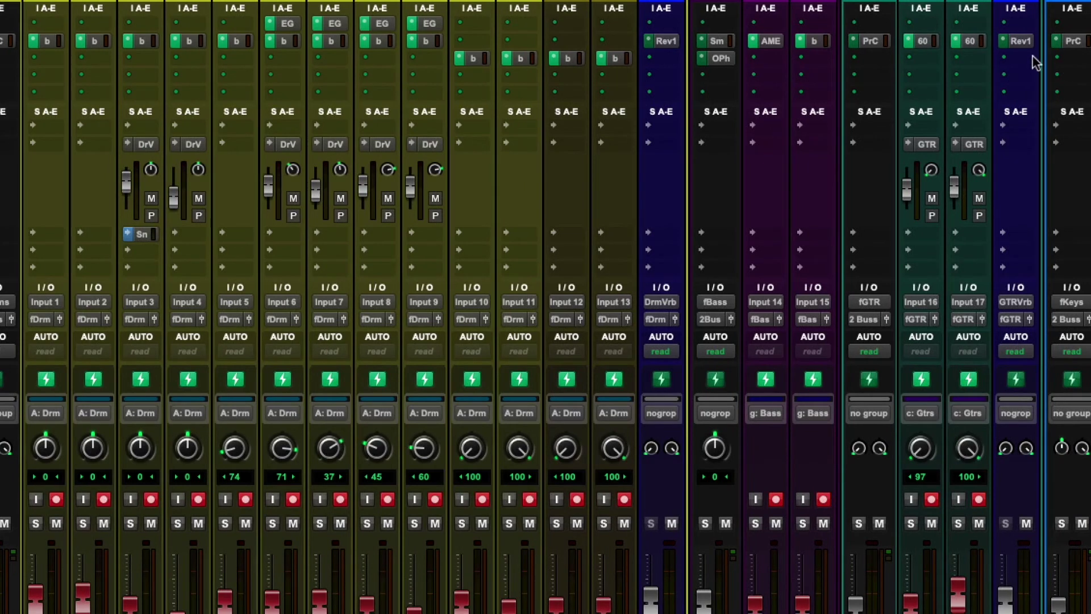
pyautogui.click(1021, 41)
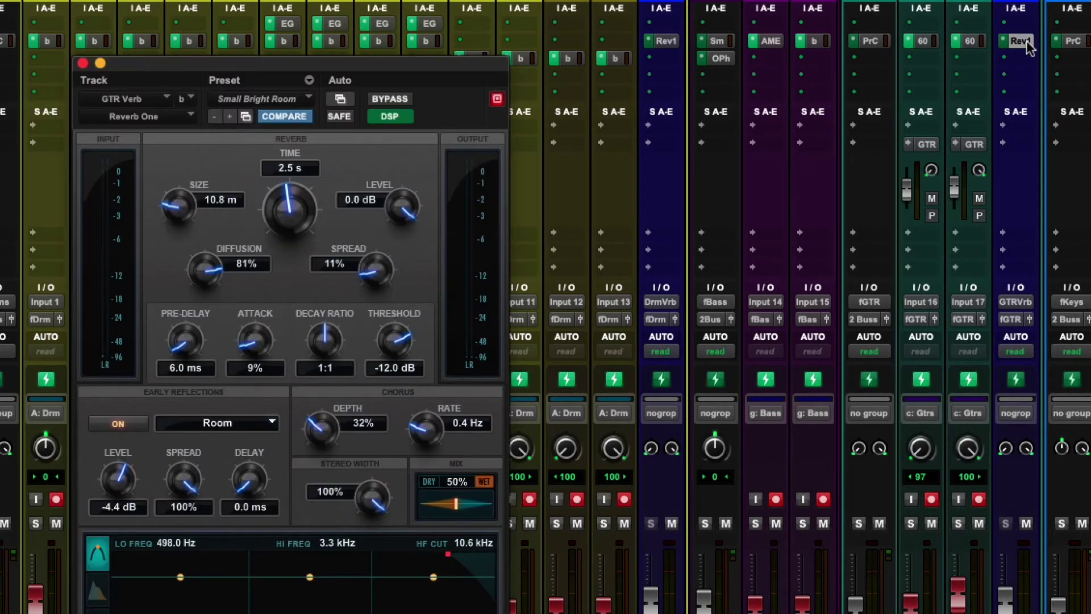
pyautogui.click(82, 63)
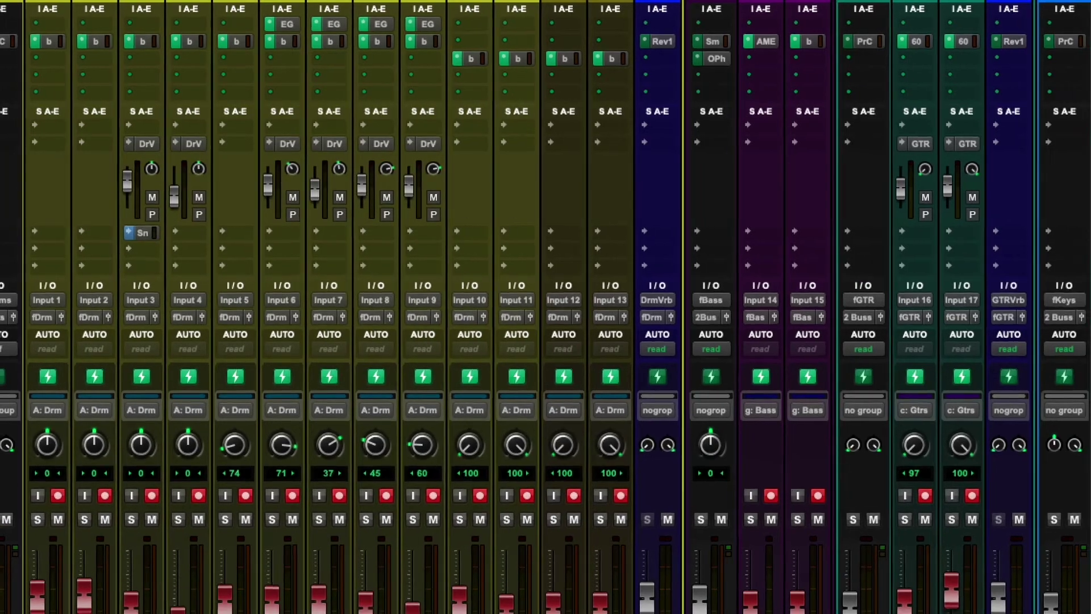
# Open Key Verb's ValhallaPlate reverb, showing Chrome mode, 3.0 s decay and 100% mix.
pyautogui.click(900, 61)
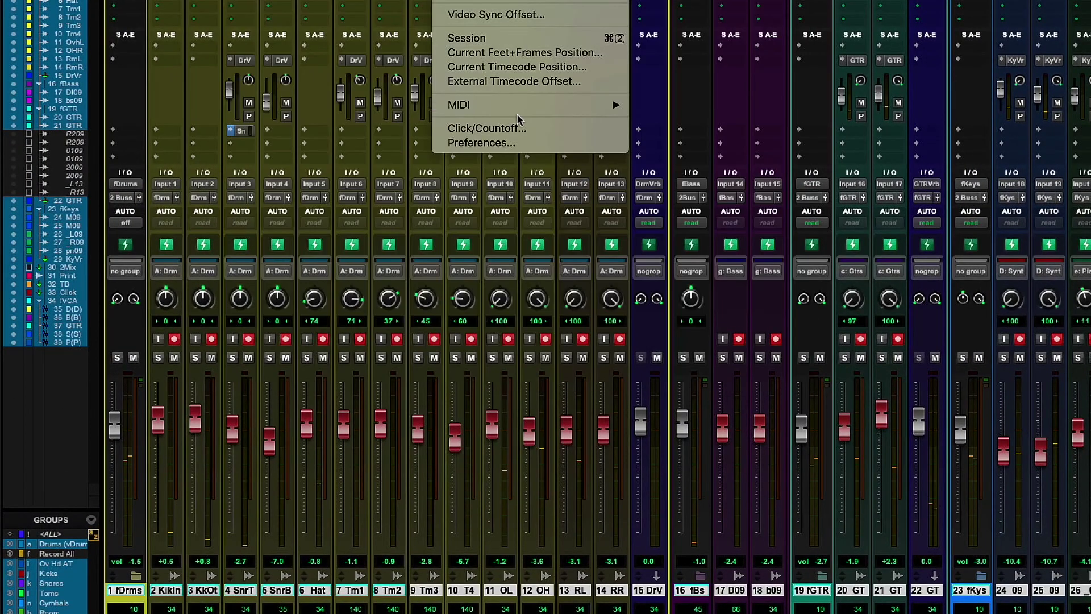
# Open System Usage, move it left, and read the CPU and Carbon DSP meter details.
pyautogui.moveTo(494, 0)
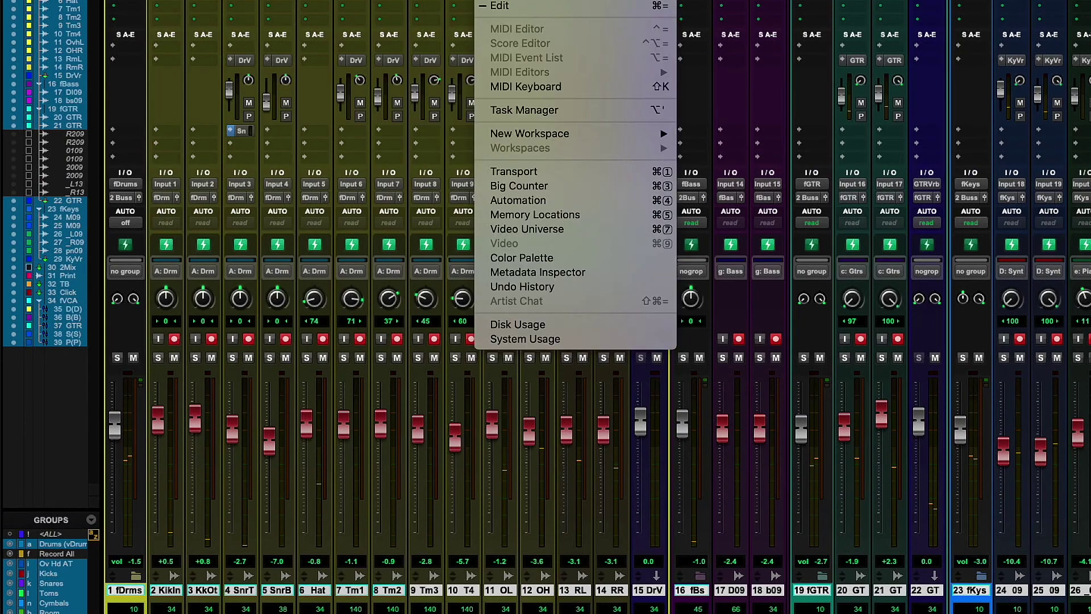
pyautogui.click(562, 339)
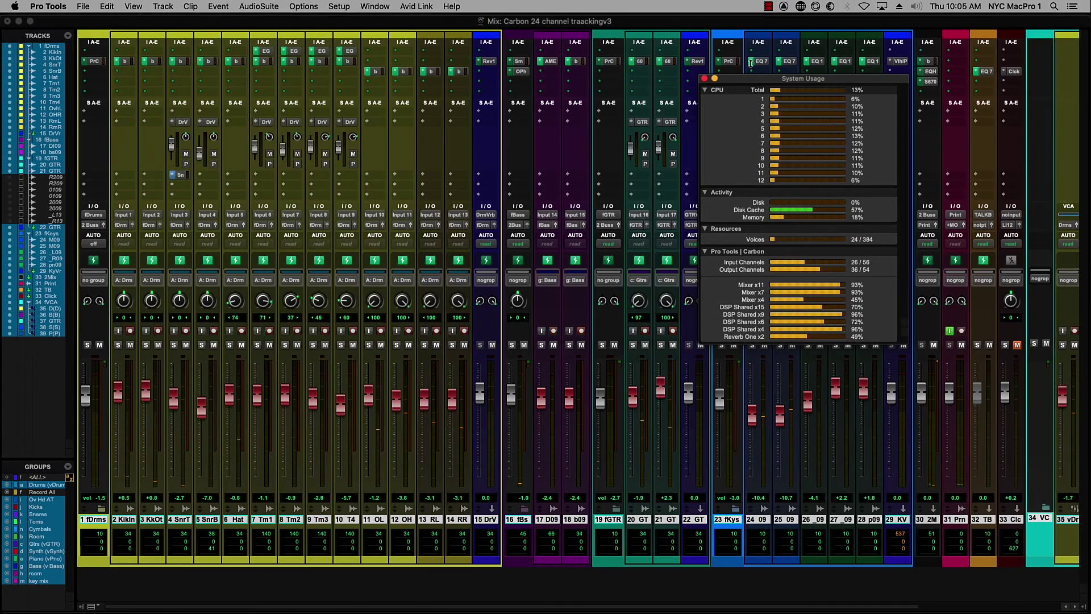
pyautogui.moveTo(756, 78); pyautogui.dragTo(634, 78)
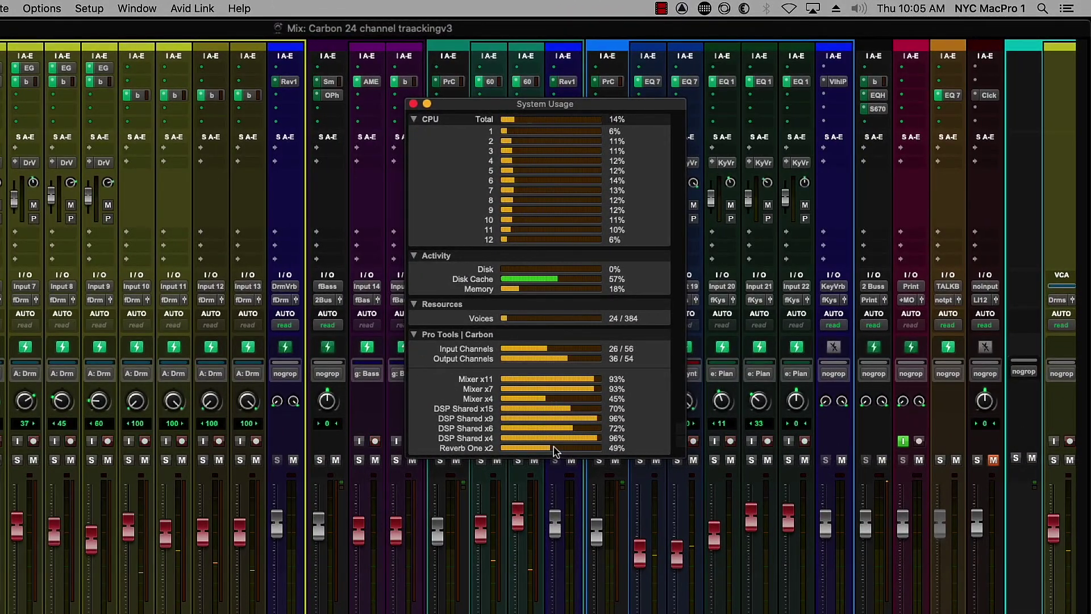
pyautogui.moveTo(555, 450)
pyautogui.moveTo(571, 427)
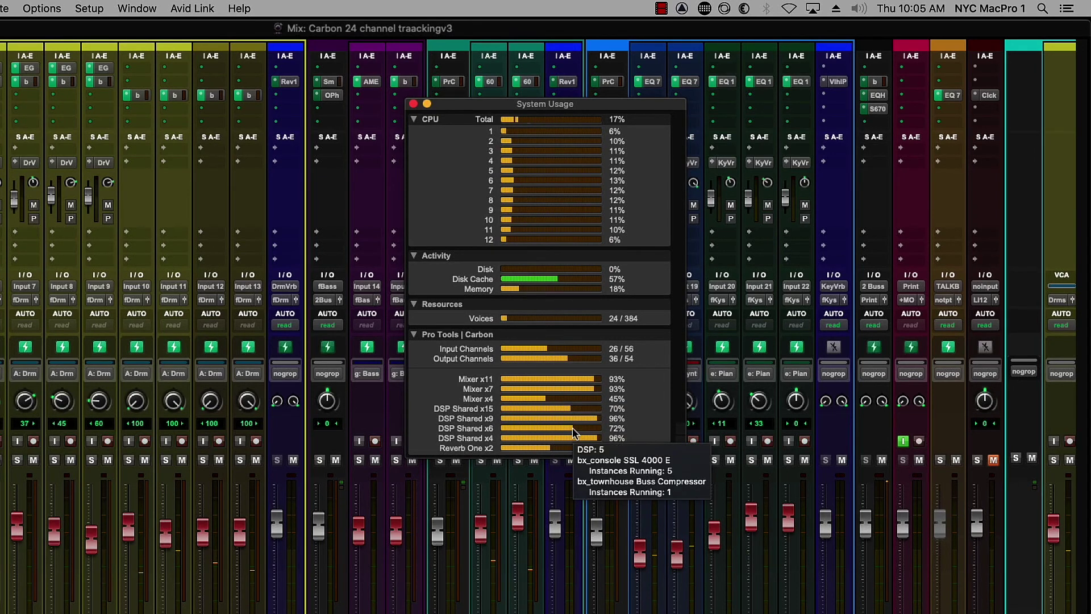